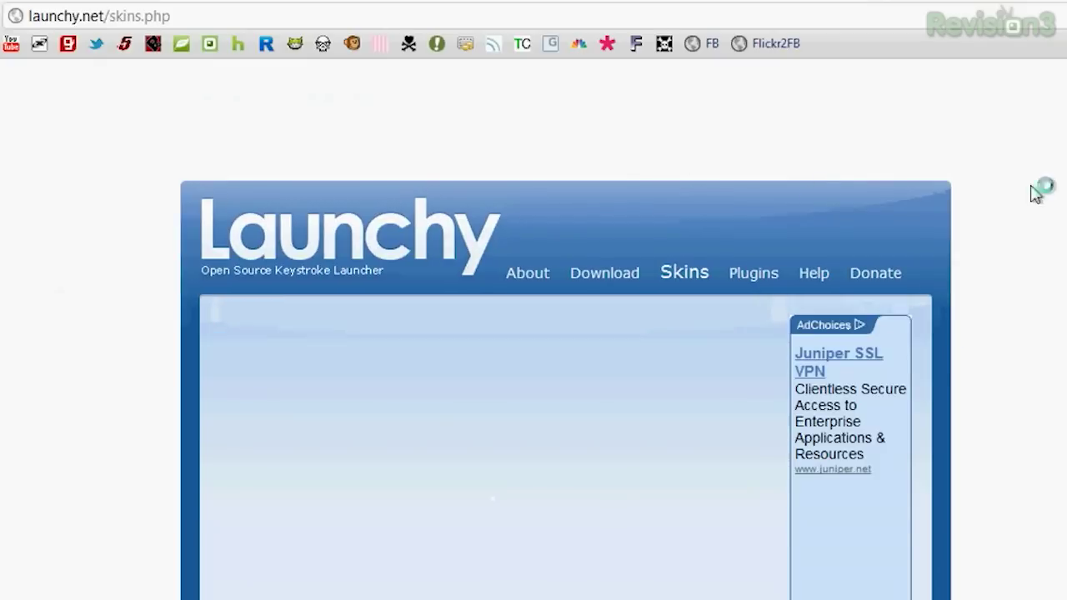
- Scroll the Chrome Skins page down to view the Latest Skins thumbnails
{"action": "scroll", "coordinate": [556, 333], "scroll_direction": "down", "scroll_amount": 3}
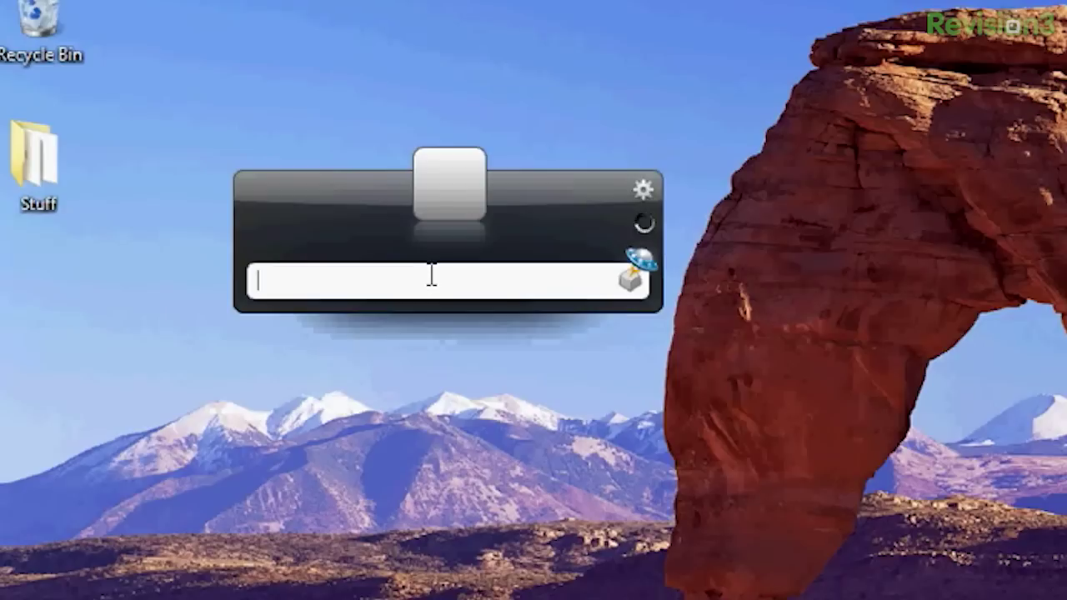
- Launch Skype by entering 'skype' in the Launchy box
{"action": "type", "text": "skype"}
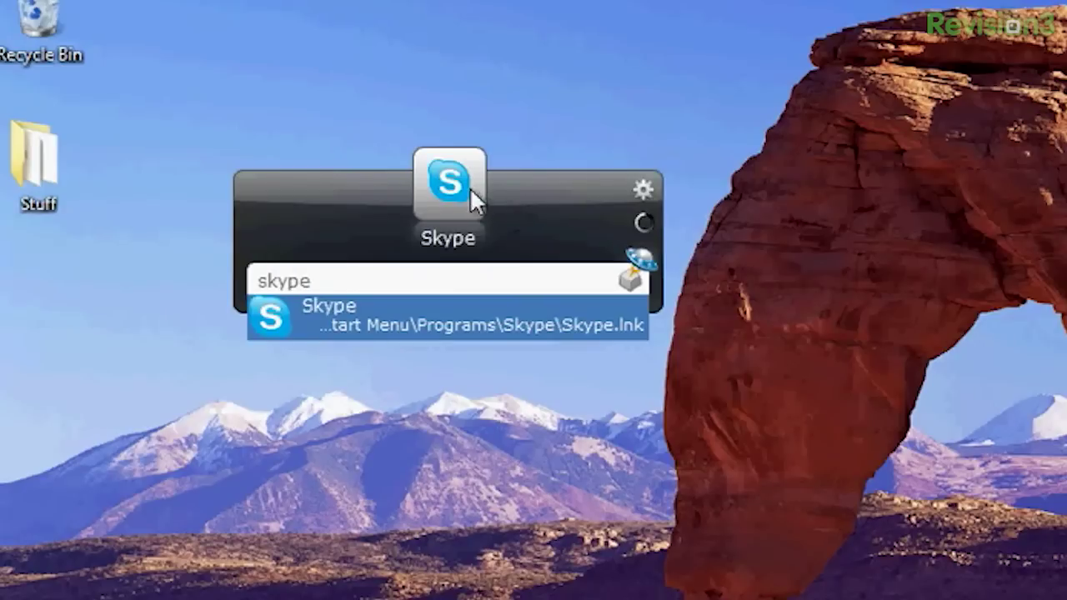
{"action": "key", "text": "Return"}
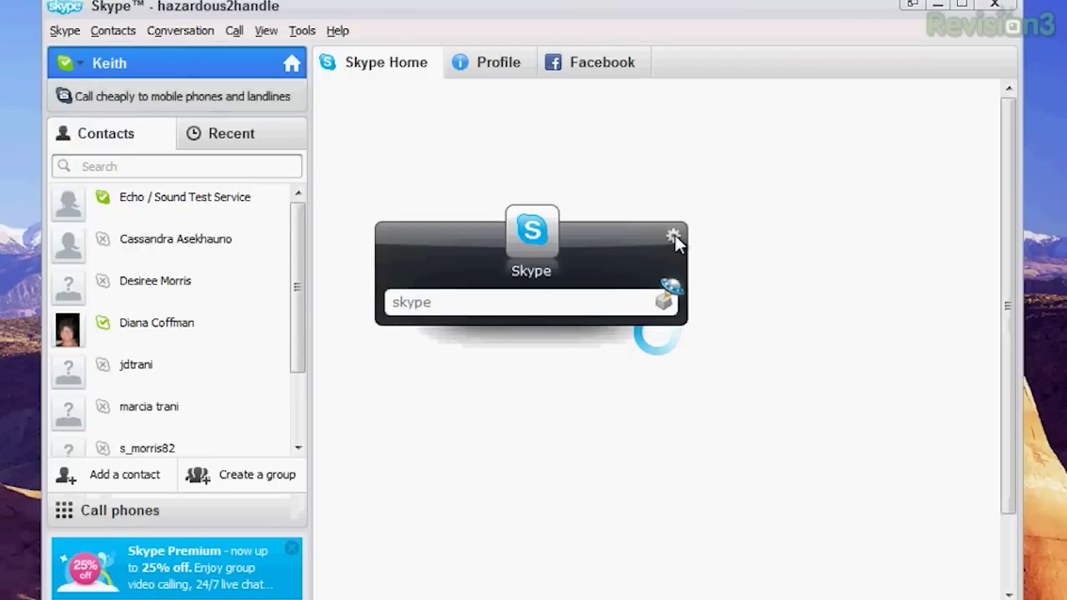
- Open Launchy's options on the Catalog tab, minimising Skype out of the way
{"action": "left_click", "coordinate": [674, 231]}
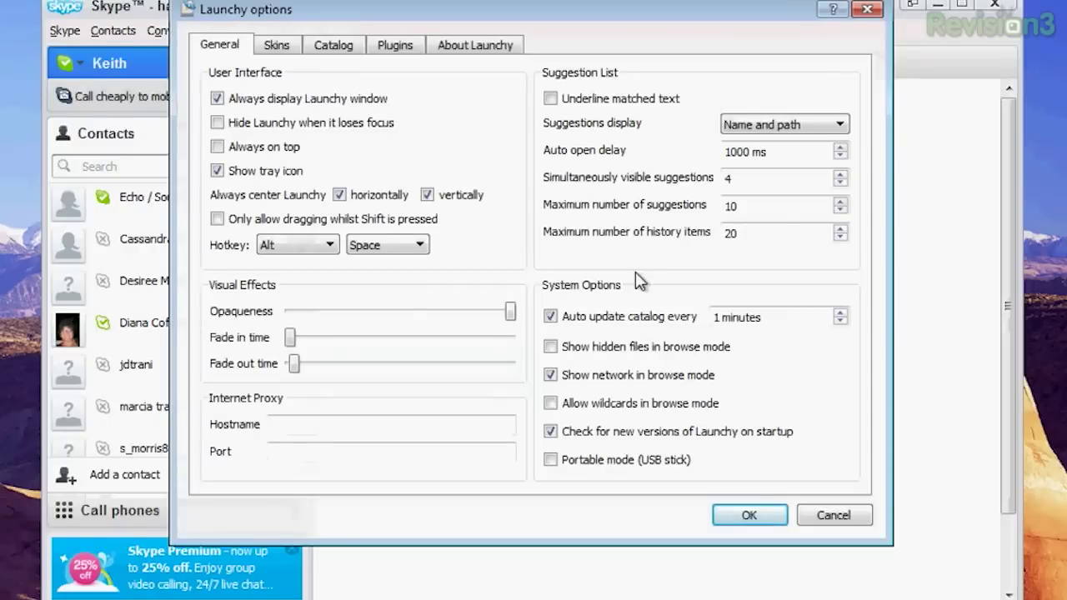
{"action": "key", "text": "Escape"}
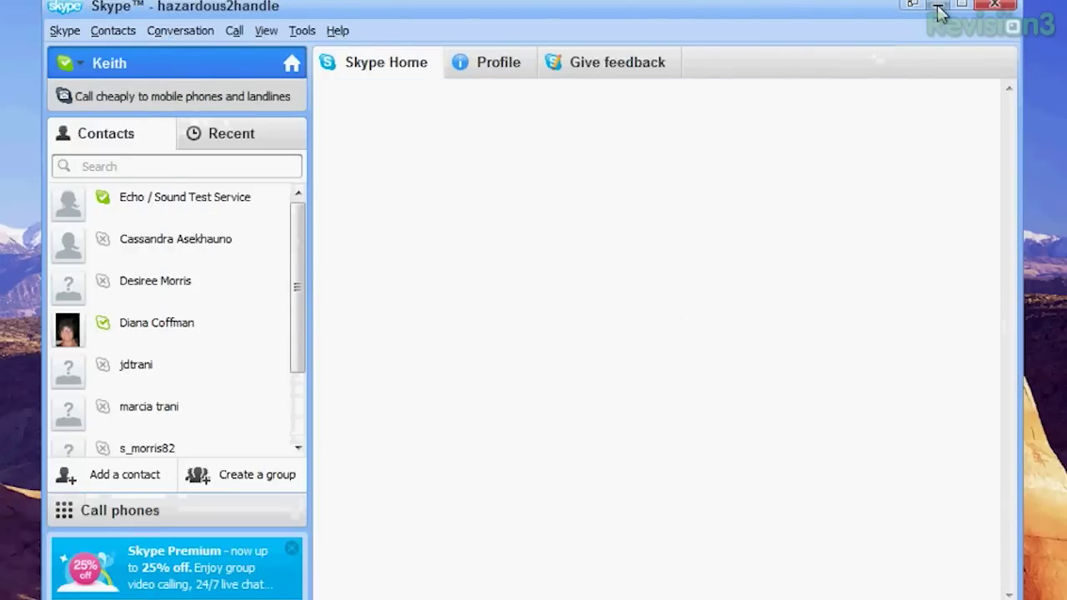
{"action": "left_click", "coordinate": [939, 8]}
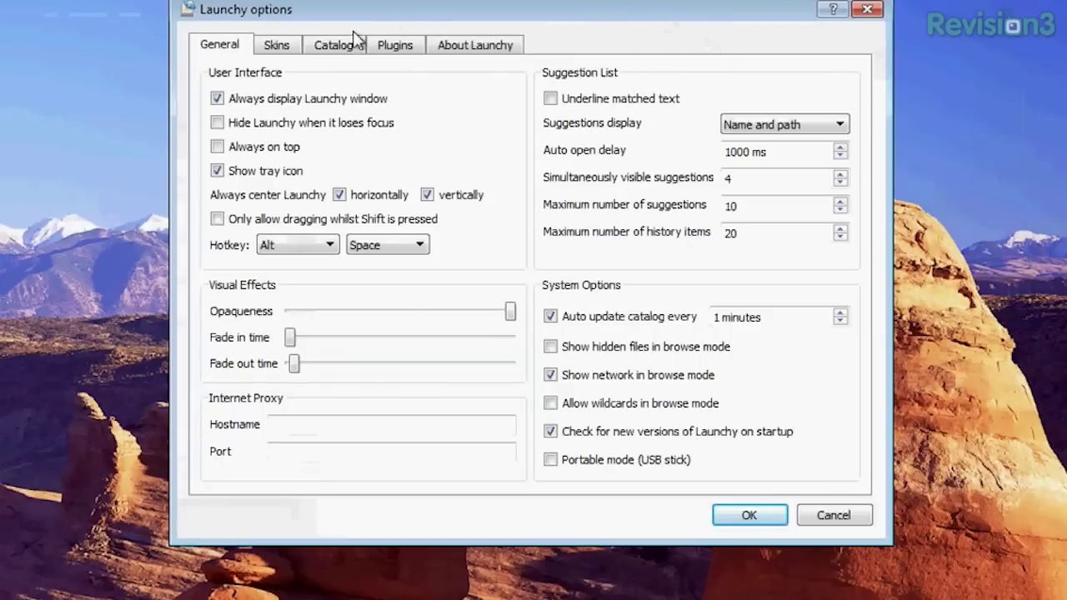
{"action": "left_click", "coordinate": [336, 46]}
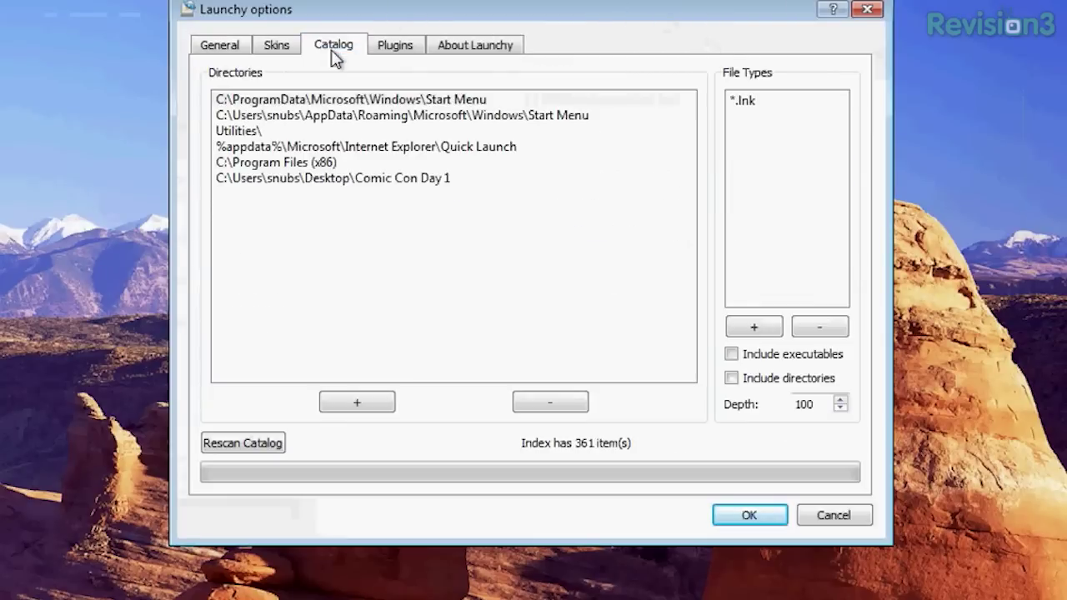
- Select the Start Menu directory, cancel adding a folder, and rescan the catalog
{"action": "left_click", "coordinate": [319, 101]}
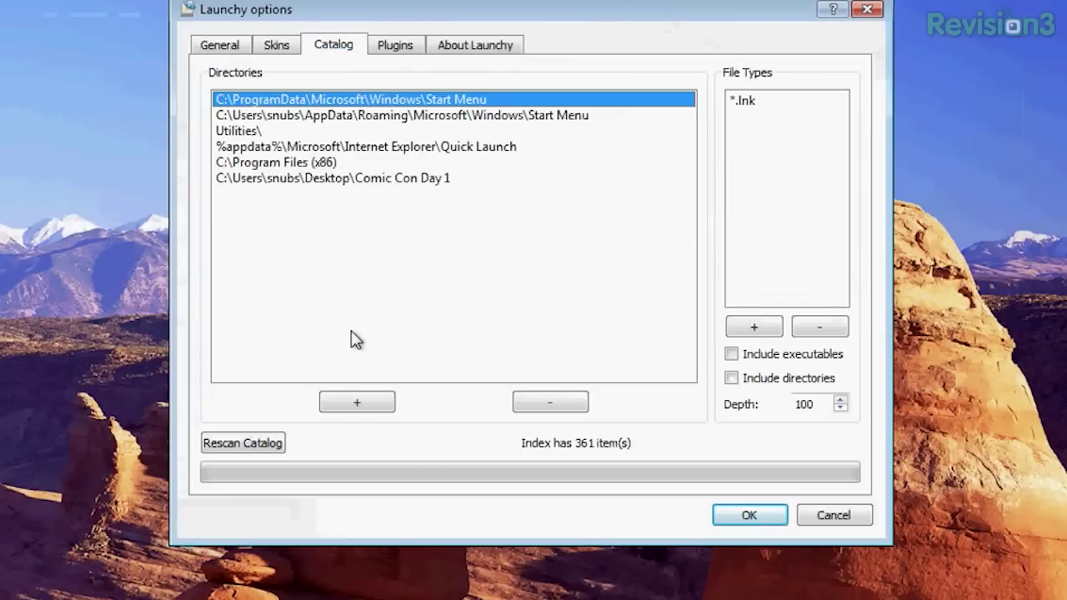
{"action": "left_click", "coordinate": [372, 409]}
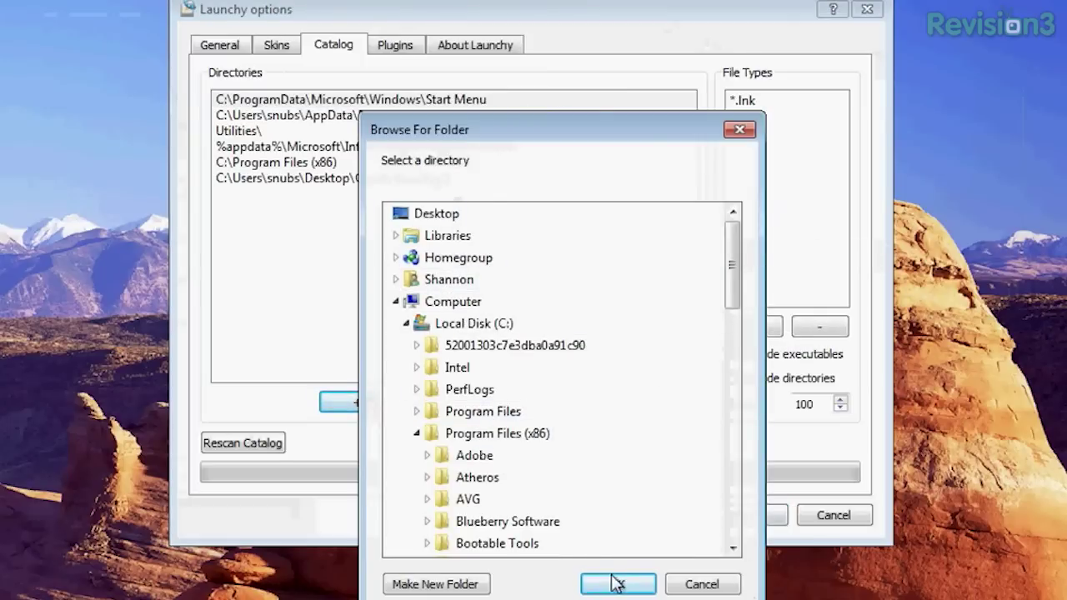
{"action": "left_click", "coordinate": [672, 587]}
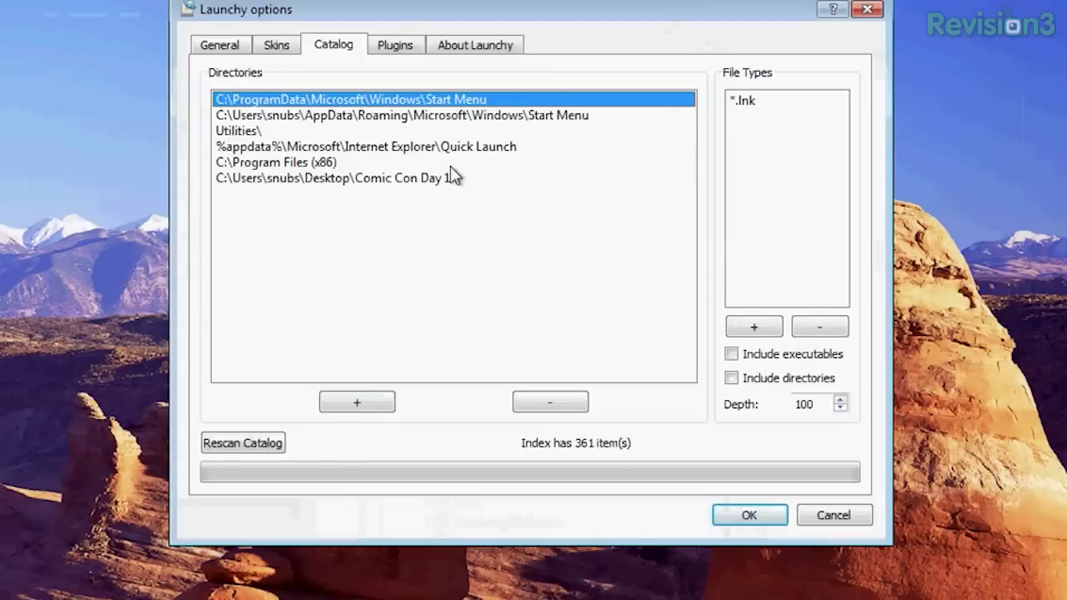
{"action": "left_click", "coordinate": [256, 446]}
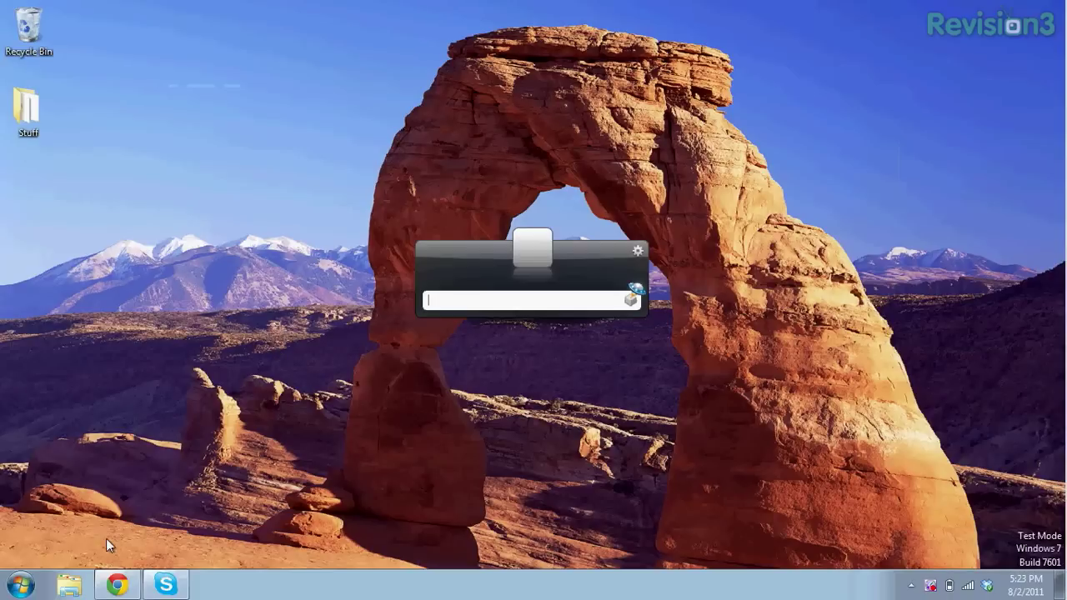
{"action": "left_click", "coordinate": [115, 588]}
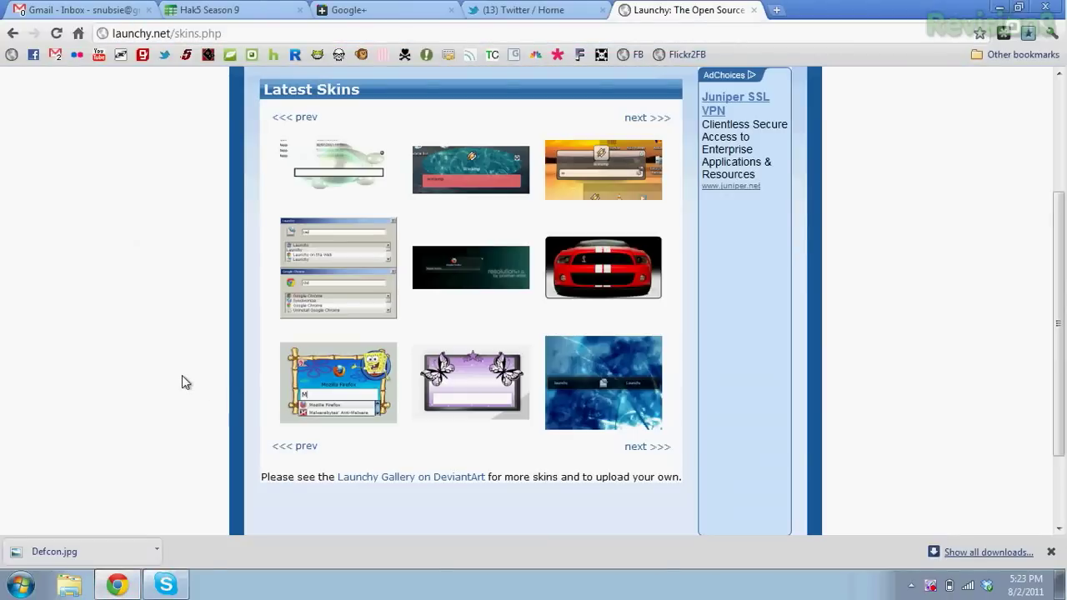
{"action": "key", "text": "alt+space"}
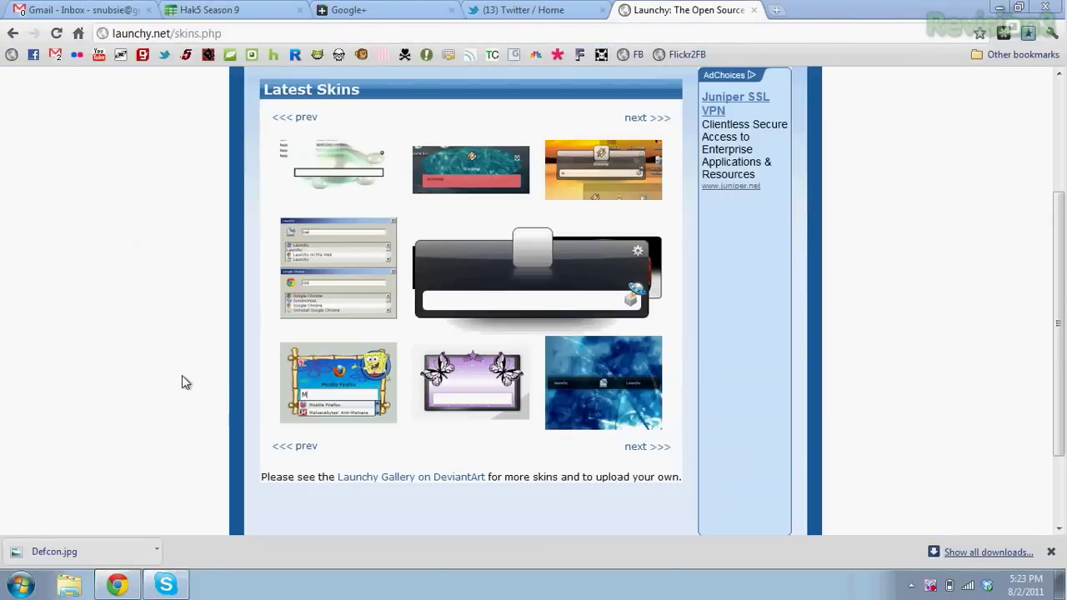
{"action": "left_click", "coordinate": [1000, 7]}
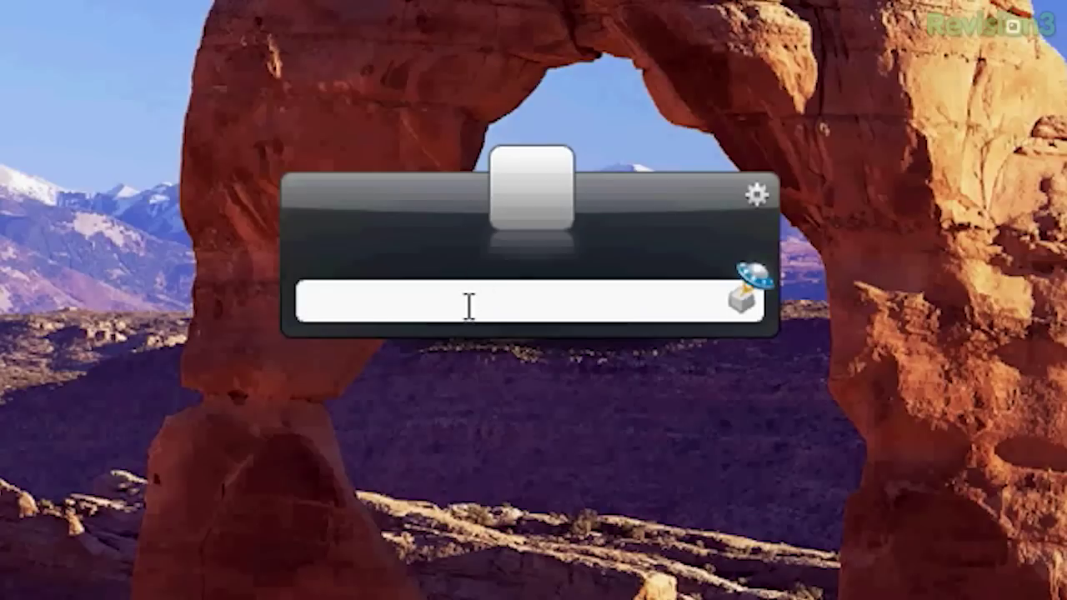
{"action": "type", "text": "chrome"}
{"action": "key", "text": "Tab"}
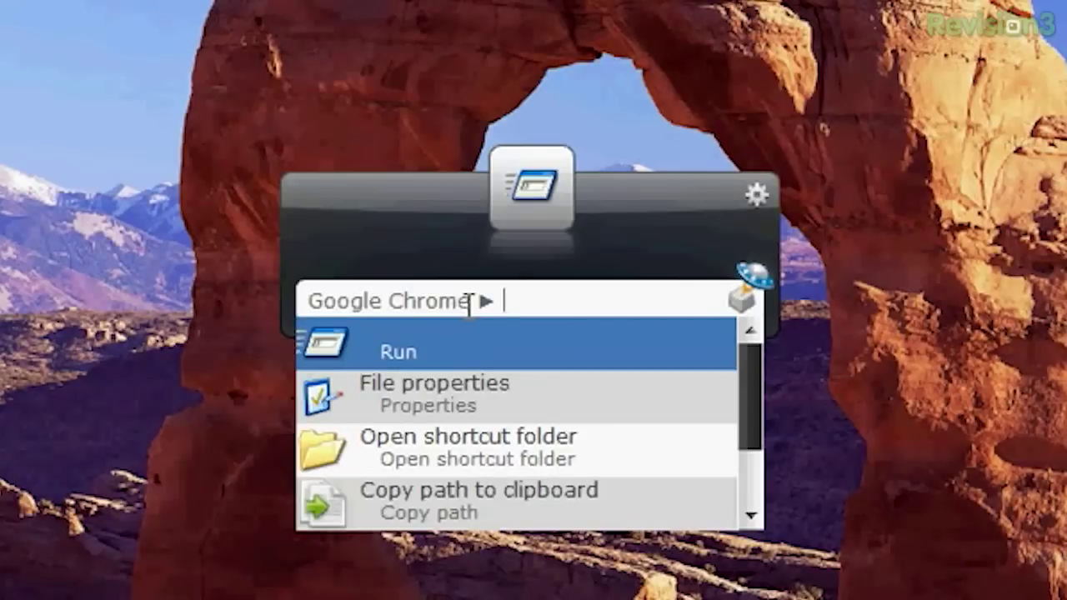
{"action": "type", "text": "http://w"}
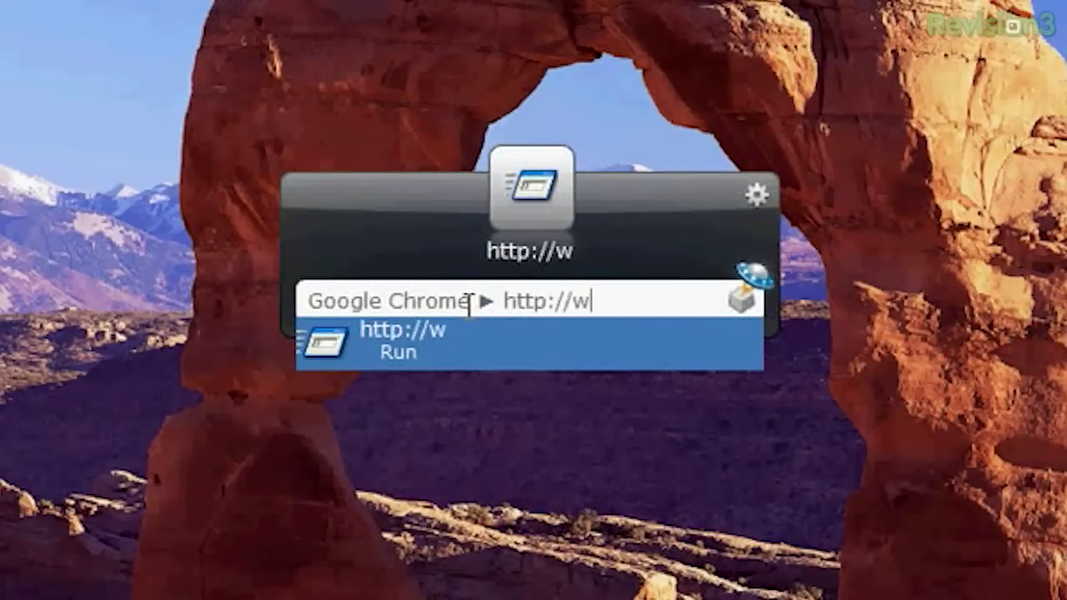
{"action": "type", "text": "ww.hak5.org"}
{"action": "key", "text": "Return"}
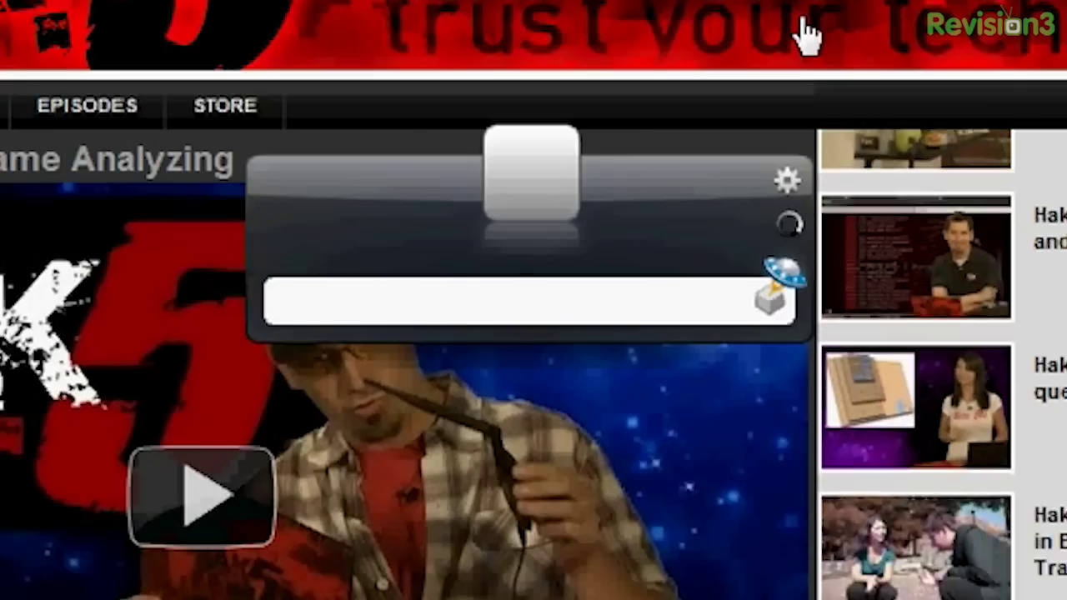
{"action": "key", "text": "Down"}
{"action": "key", "text": "Down"}
{"action": "key", "text": "Down"}
{"action": "key", "text": "Down"}
{"action": "key", "text": "Up"}
{"action": "key", "text": "Up"}
{"action": "key", "text": "Up"}
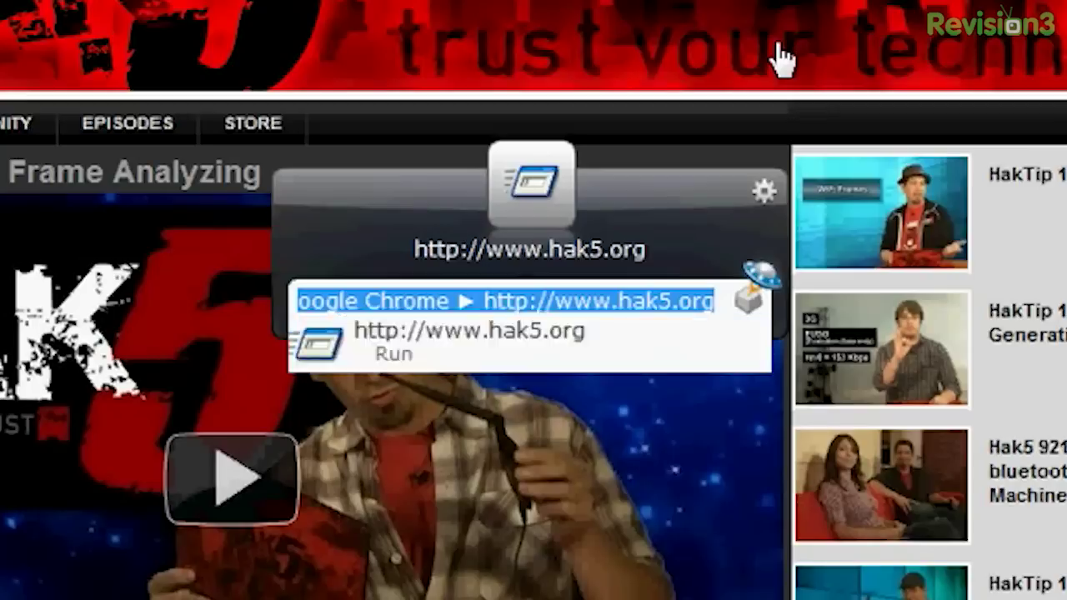
- Remove Skype from Launchy's launch history, leaving the Chrome and Firefox entries
{"action": "key", "text": "BackSpace"}
{"action": "type", "text": "skype"}
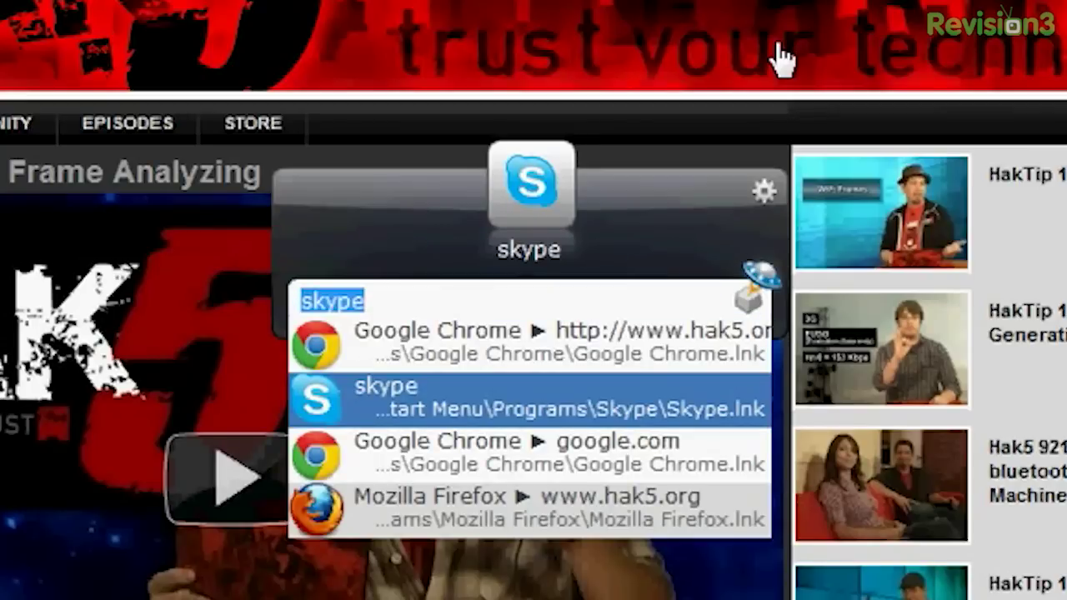
{"action": "key", "text": "BackSpace"}
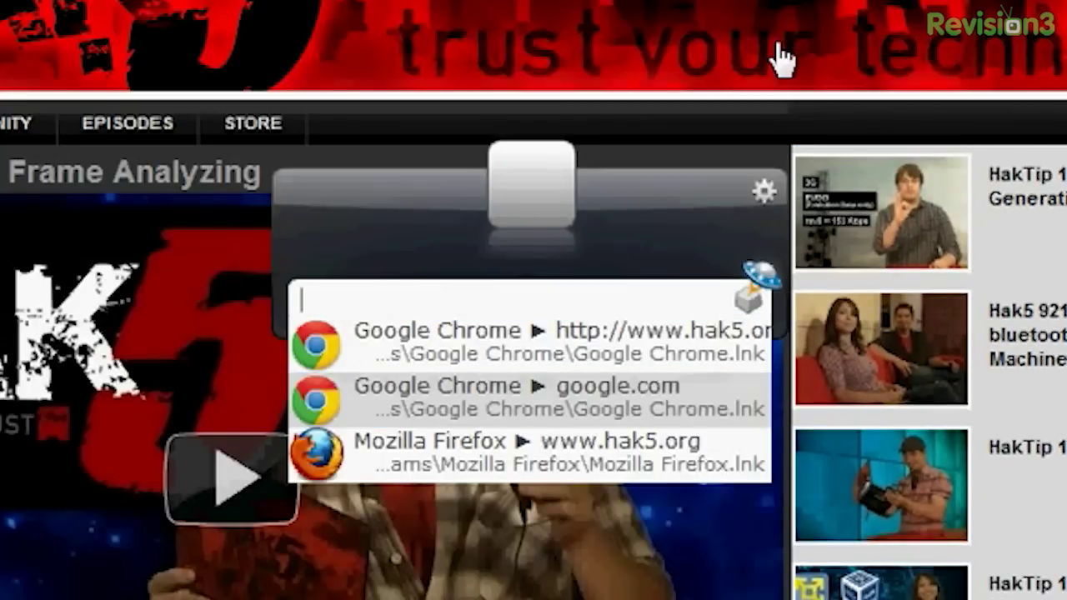
{"action": "key", "text": "Down"}
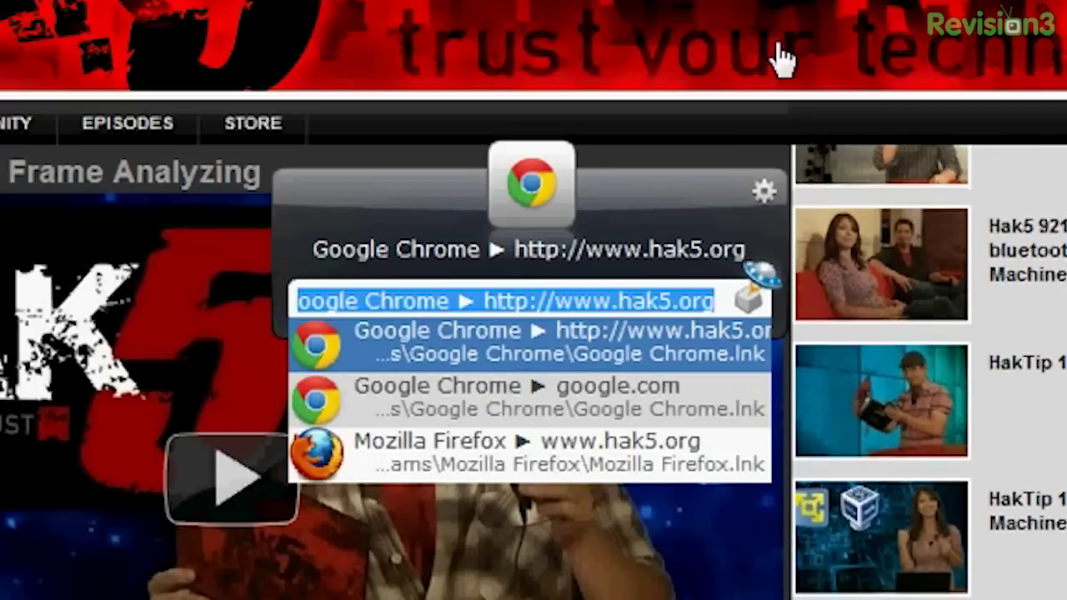
{"action": "key", "text": "BackSpace"}
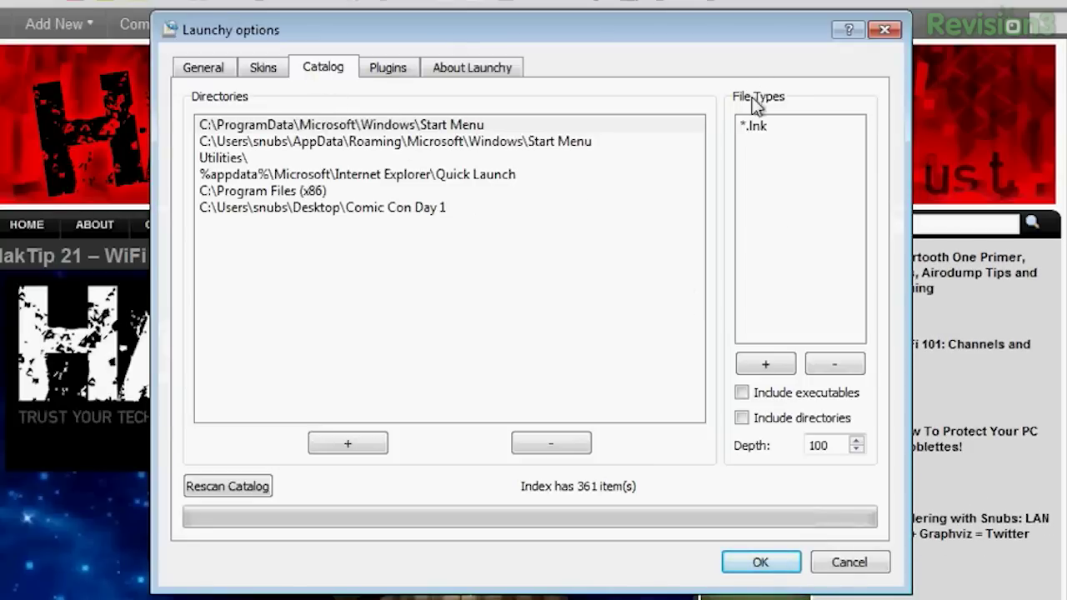
- Replace the *.lnk file type with *.jpg, add *.mp3, and rescan the catalog
{"action": "left_click", "coordinate": [794, 133]}
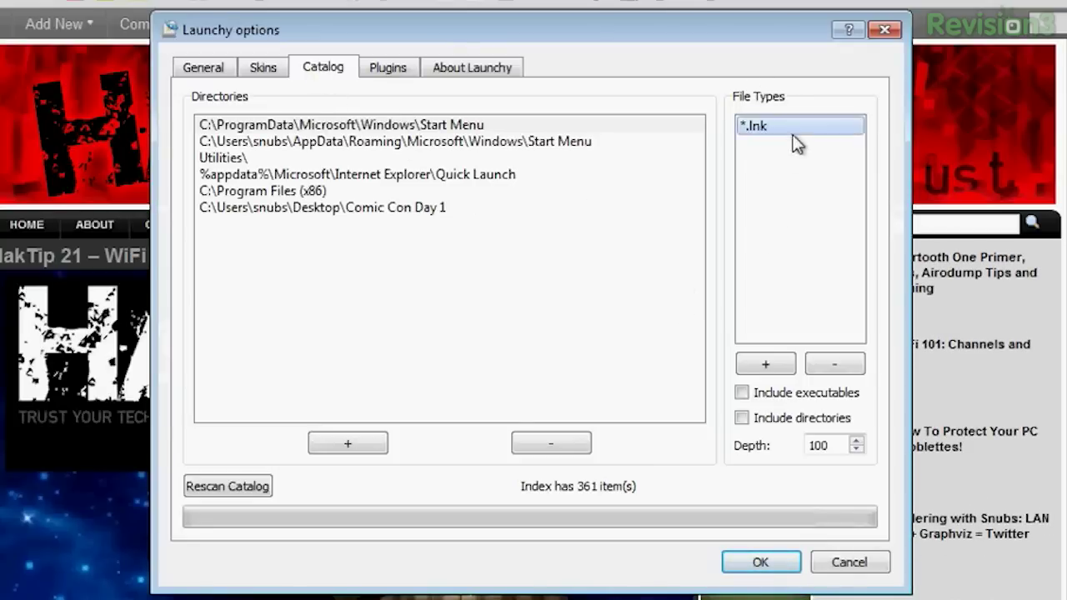
{"action": "left_click", "coordinate": [501, 125]}
{"action": "left_click", "coordinate": [469, 191]}
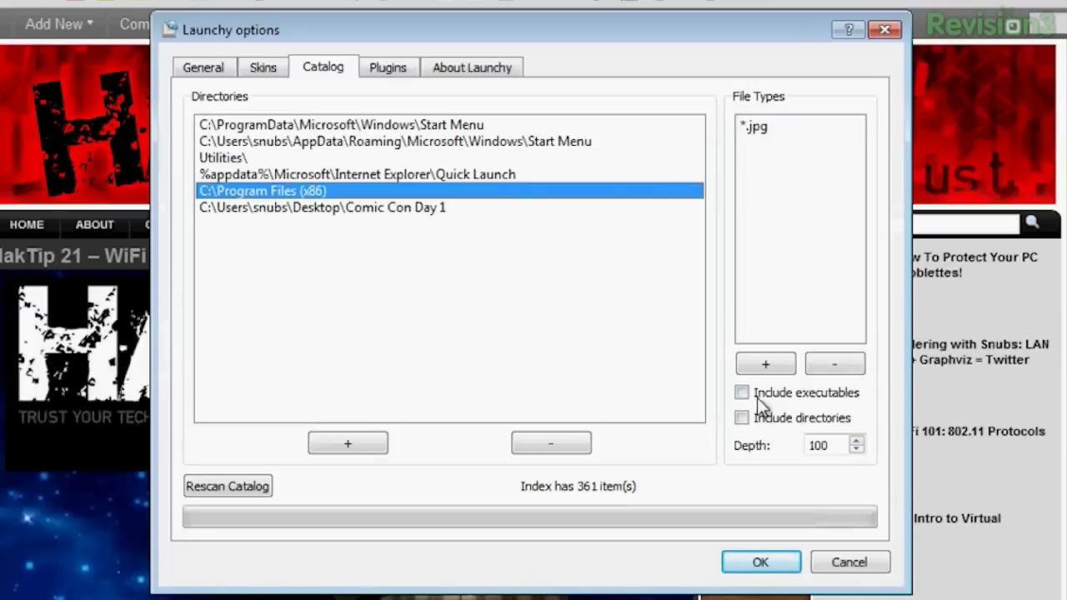
{"action": "left_click", "coordinate": [765, 367]}
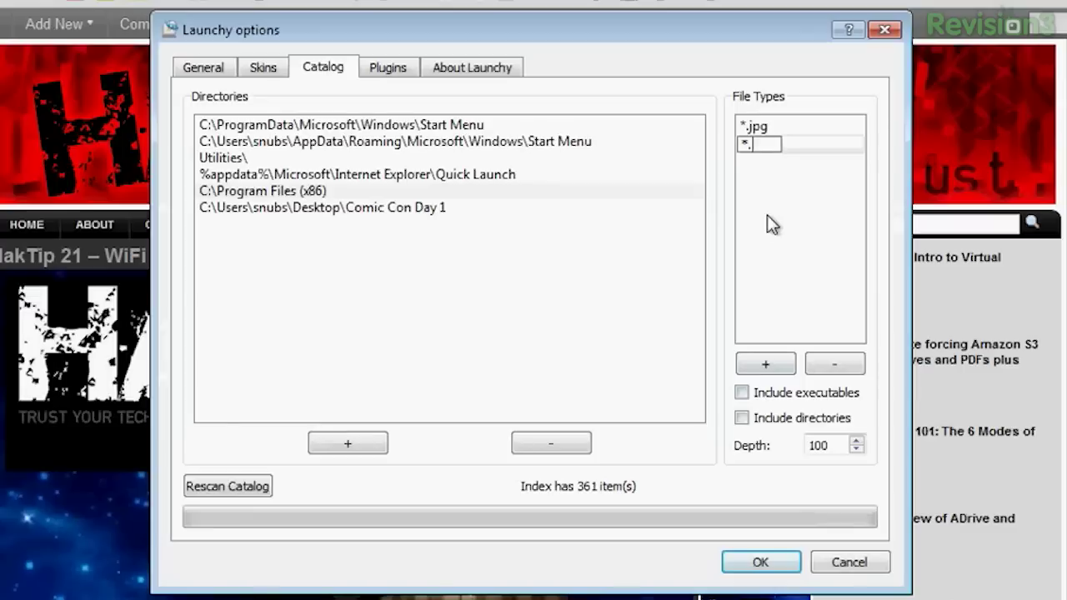
{"action": "type", "text": "mp3"}
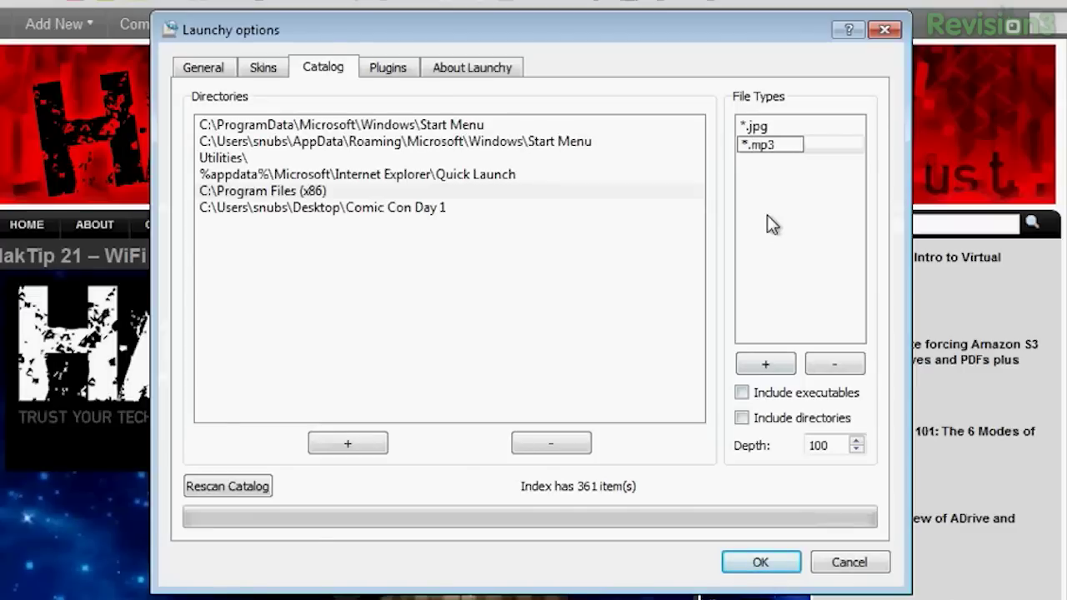
{"action": "key", "text": "Return"}
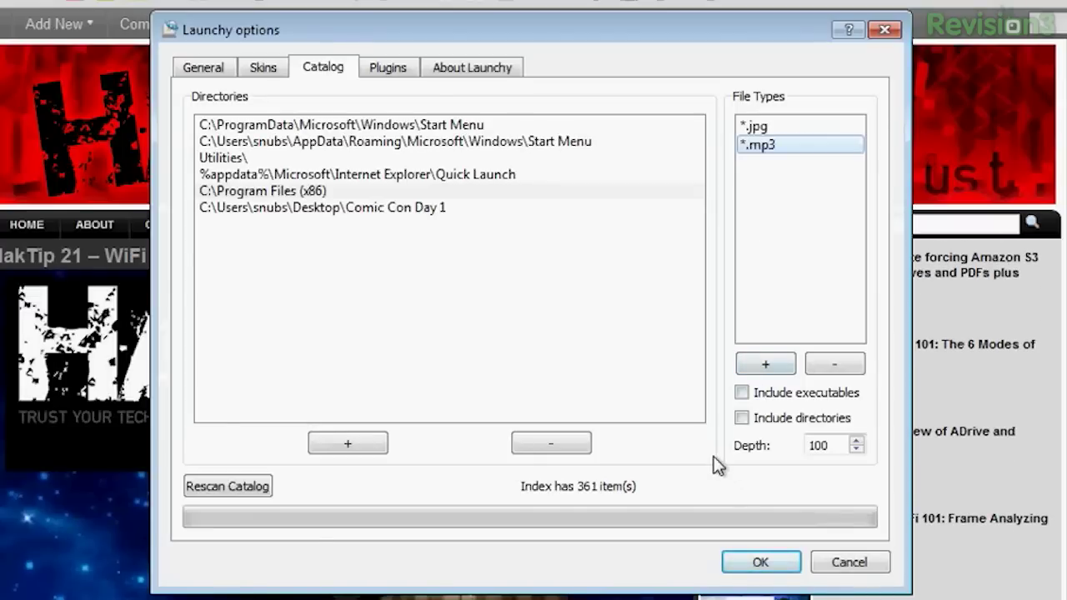
{"action": "left_click", "coordinate": [199, 491]}
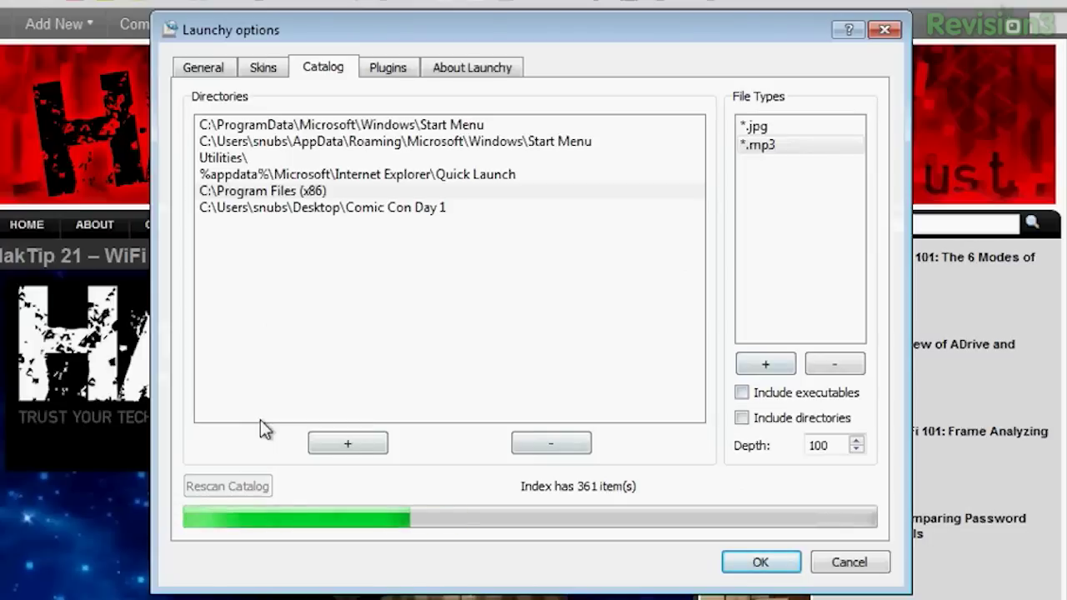